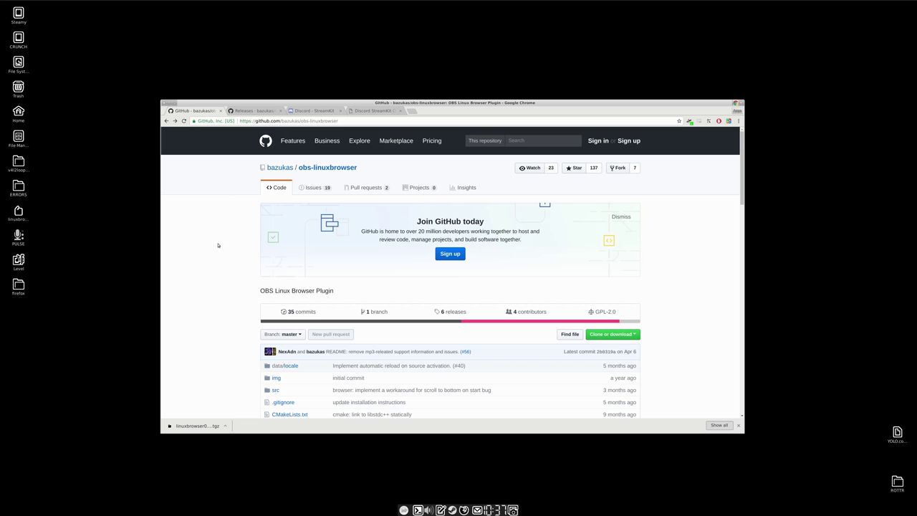
Step: Read through the obs-linuxbrowser README, check the 0.3.1 release, and return to the Installing section
{"action": "scroll", "coordinate": [219, 245], "scroll_direction": "down", "scroll_amount": 3}
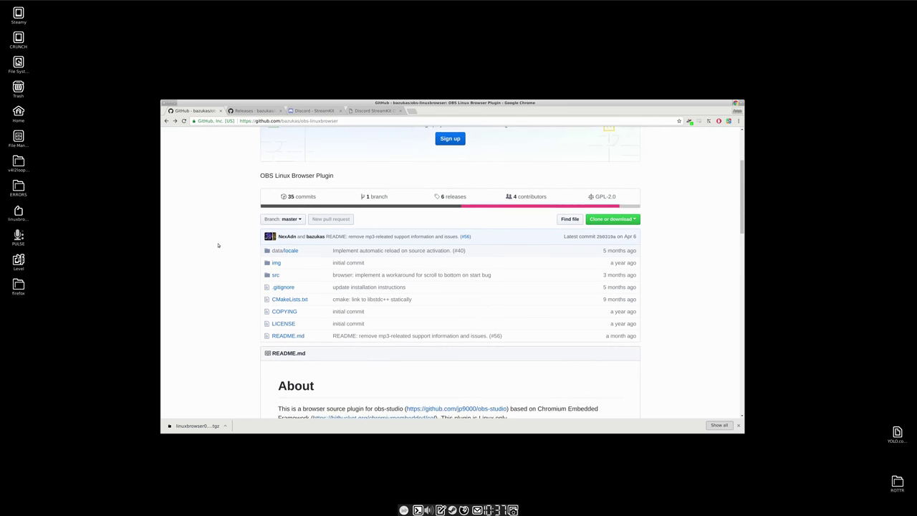
{"action": "scroll", "coordinate": [219, 245], "scroll_direction": "down", "scroll_amount": 5}
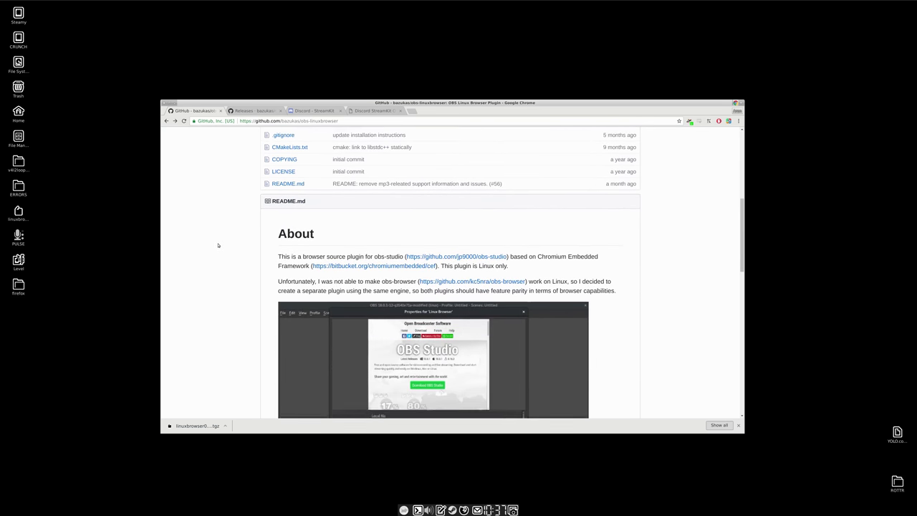
{"action": "scroll", "coordinate": [218, 245], "scroll_direction": "down", "scroll_amount": 1}
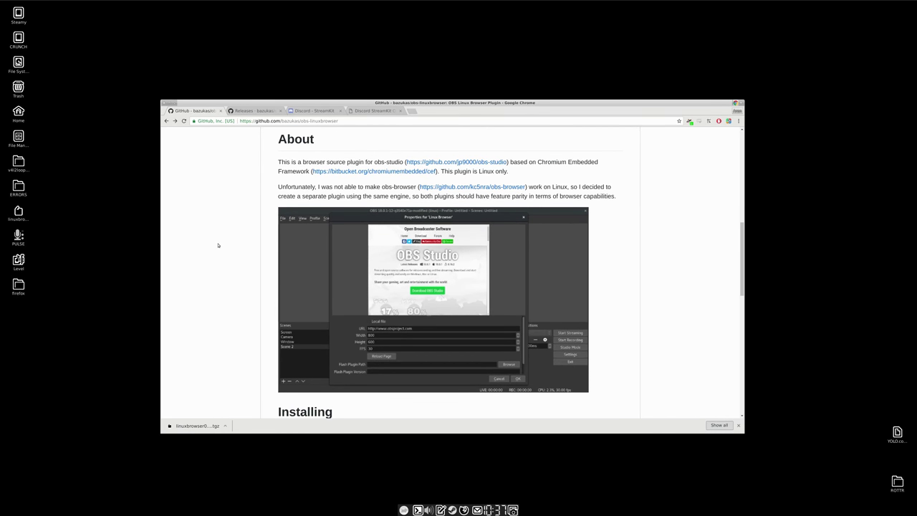
{"action": "scroll", "coordinate": [219, 246], "scroll_direction": "down", "scroll_amount": 6}
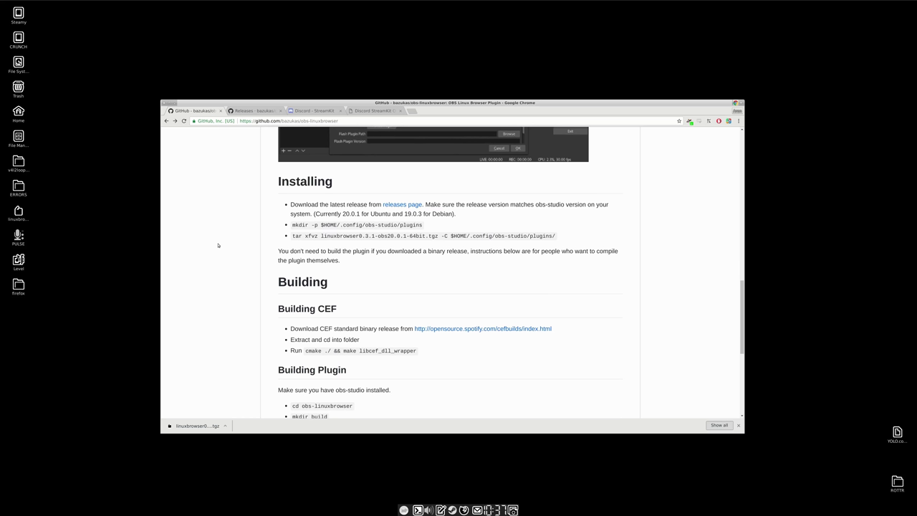
{"action": "left_click", "coordinate": [241, 112]}
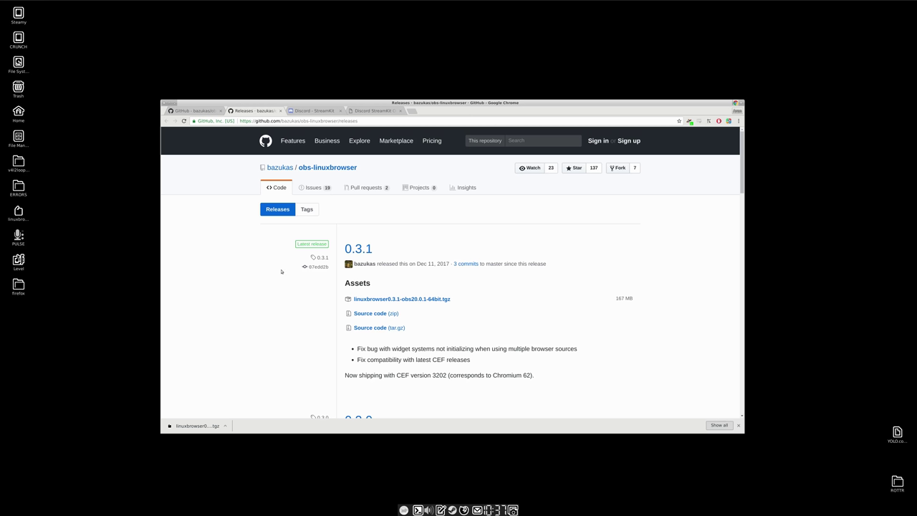
{"action": "left_click", "coordinate": [196, 111]}
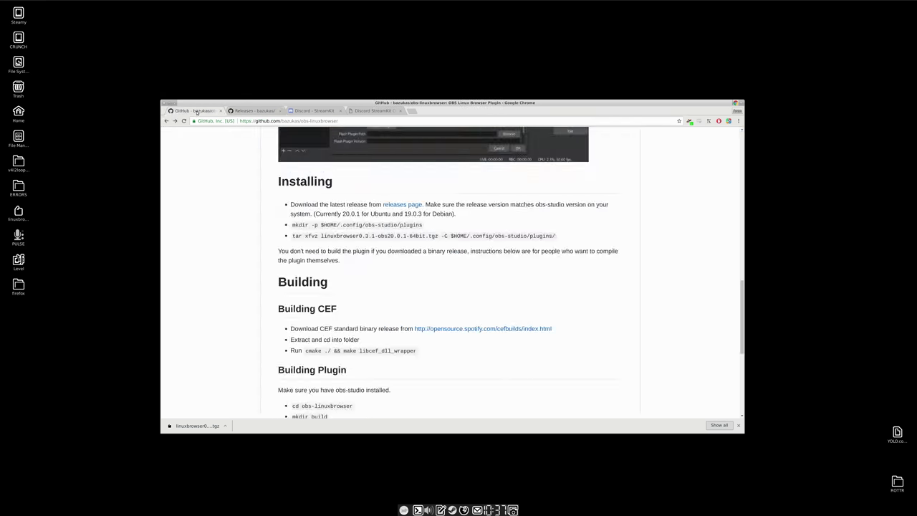
Step: Open a terminal on the Desktop and run the README's mkdir command to create the OBS plugins folder
{"action": "right_click", "coordinate": [119, 195]}
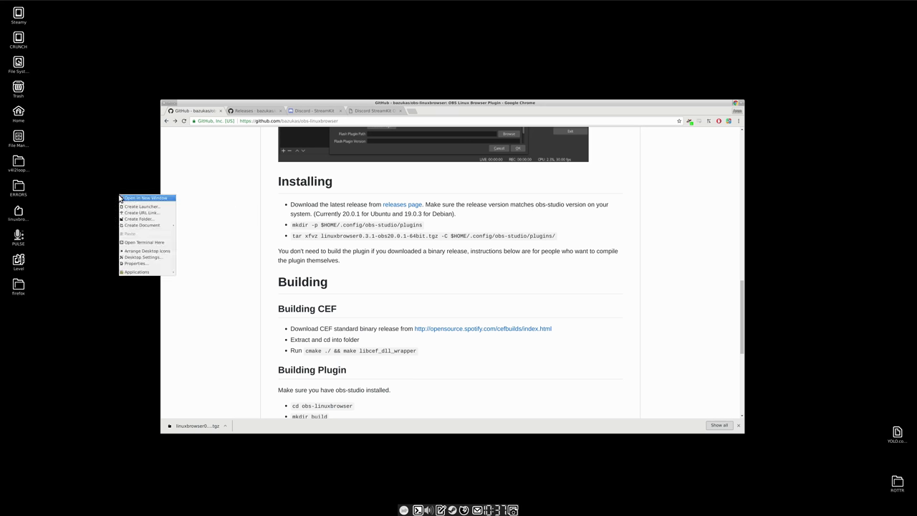
{"action": "left_click", "coordinate": [141, 241]}
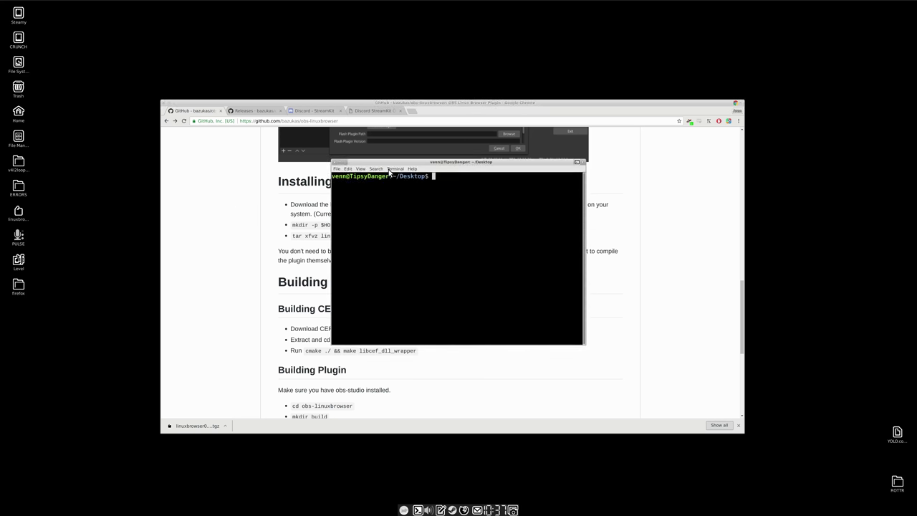
{"action": "left_click_drag", "start_coordinate": [393, 162], "coordinate": [80, 152]}
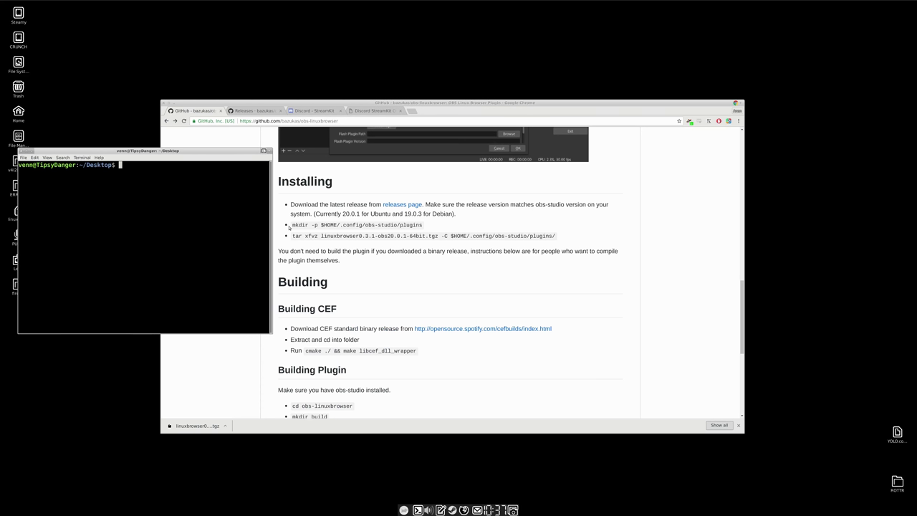
{"action": "left_click_drag", "start_coordinate": [292, 225], "coordinate": [423, 225]}
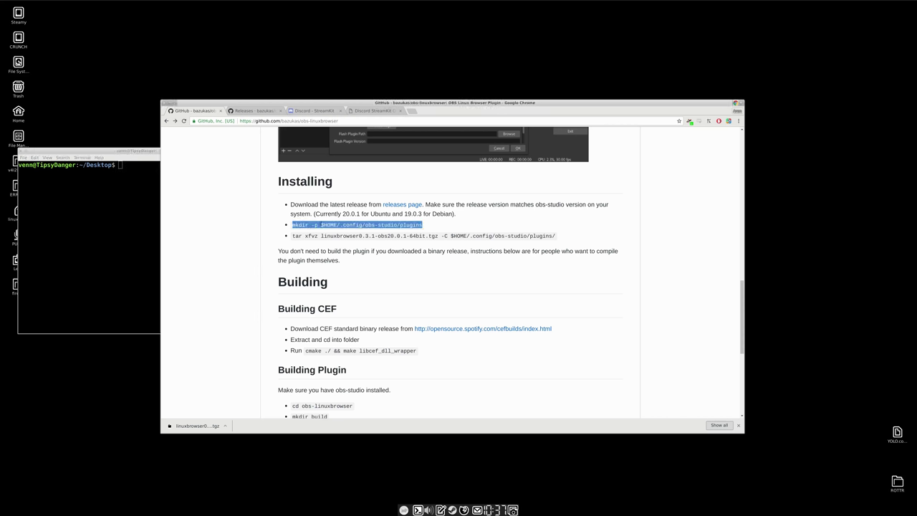
{"action": "left_click", "coordinate": [143, 250]}
{"action": "middle_click", "coordinate": [143, 251]}
{"action": "key", "text": "Return"}
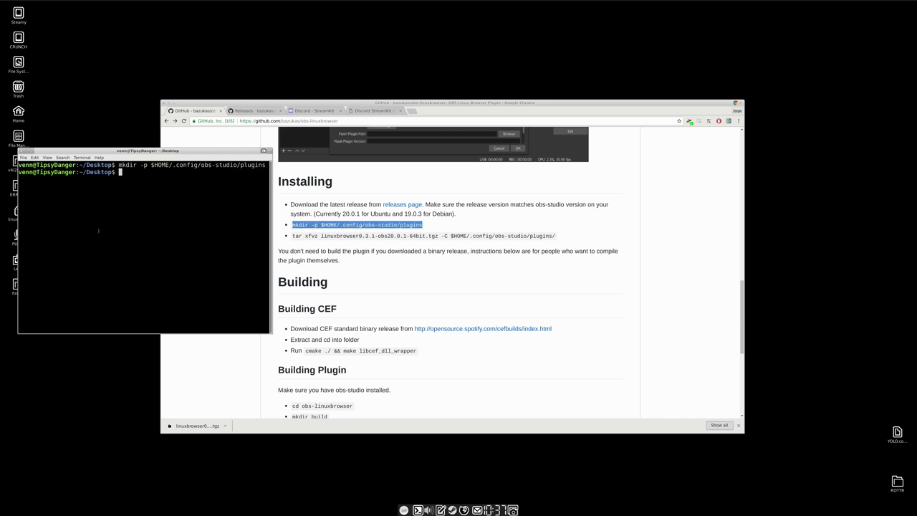
{"action": "key", "text": "Return"}
Step: Extract the obs-linuxbrowser 0.3.1 archive into the plugins folder with the README's tar command
{"action": "triple_click", "coordinate": [348, 236]}
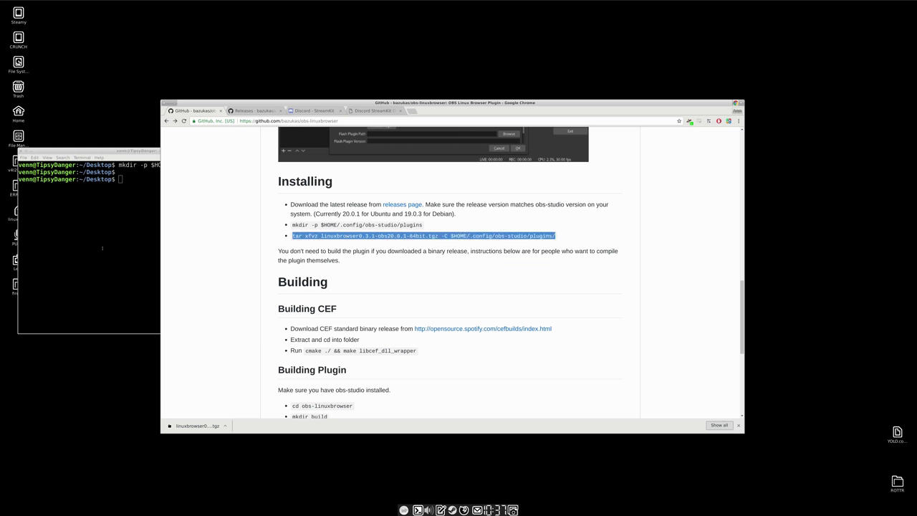
{"action": "left_click", "coordinate": [102, 247]}
{"action": "middle_click", "coordinate": [103, 248]}
{"action": "key", "text": "Return"}
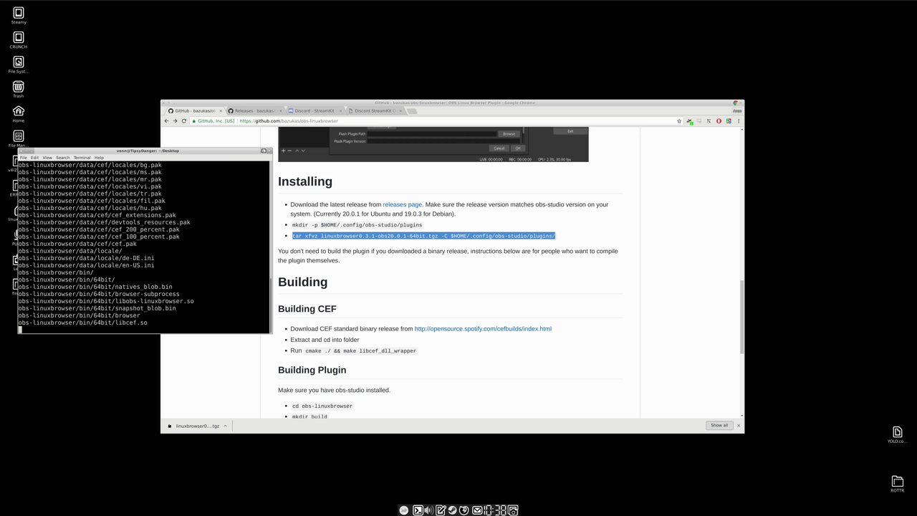
{"action": "left_click", "coordinate": [32, 151]}
Step: Confirm the plugins folder holds obs-linuxbrowser, then scroll Discord StreamKit down to the OBS card
{"action": "mouse_move", "coordinate": [141, 3]}
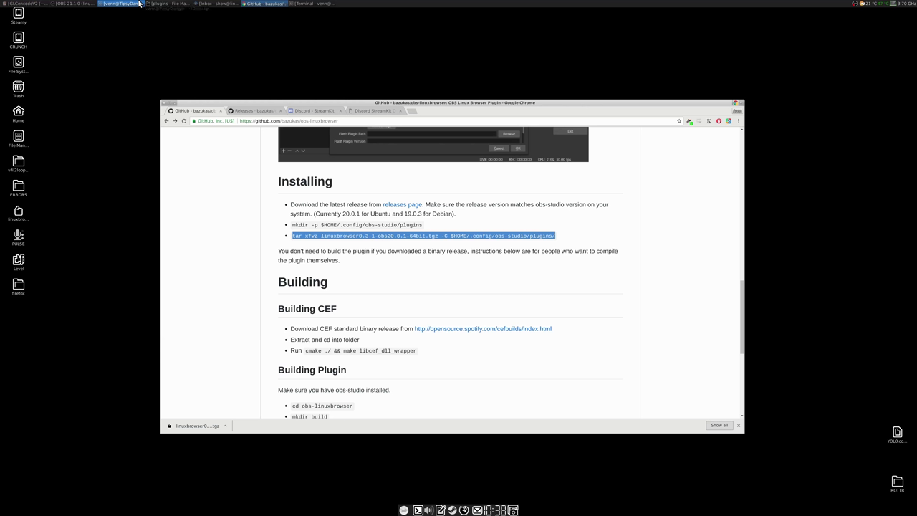
{"action": "left_click", "coordinate": [164, 4]}
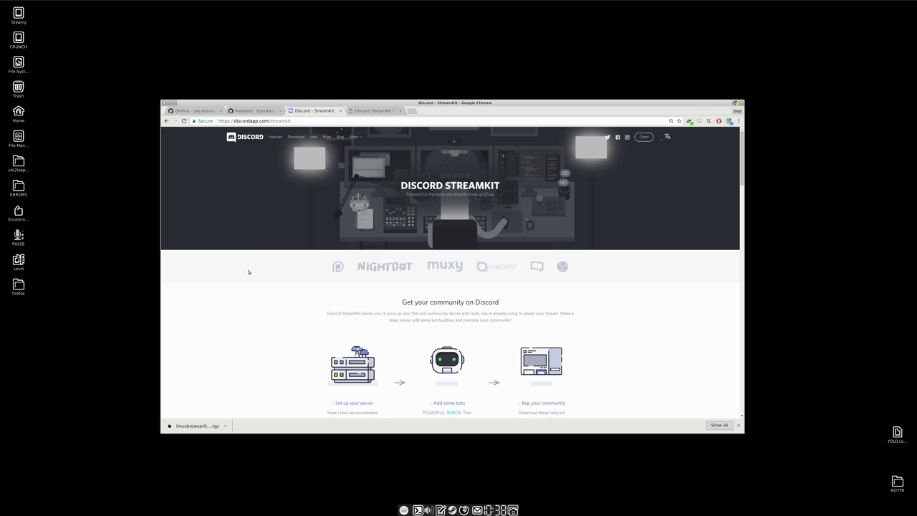
{"action": "scroll", "coordinate": [249, 272], "scroll_direction": "down", "scroll_amount": 8}
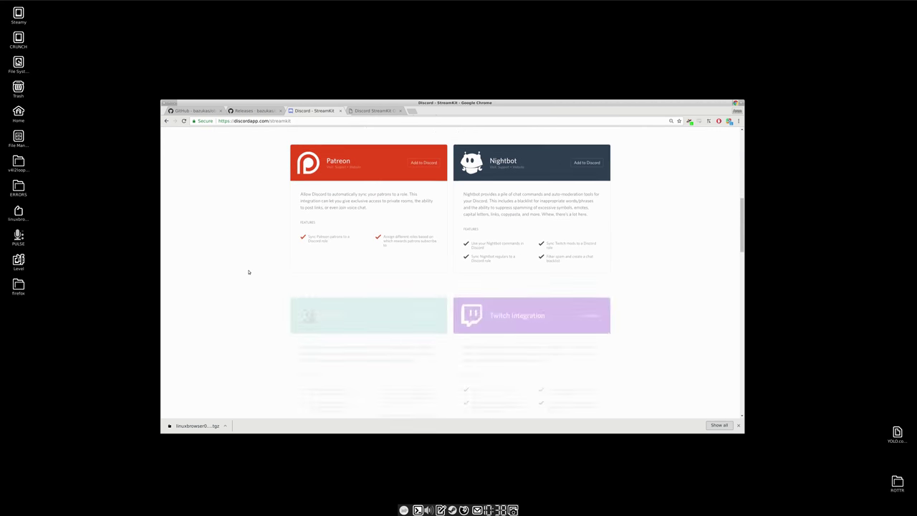
{"action": "scroll", "coordinate": [248, 272], "scroll_direction": "down", "scroll_amount": 5}
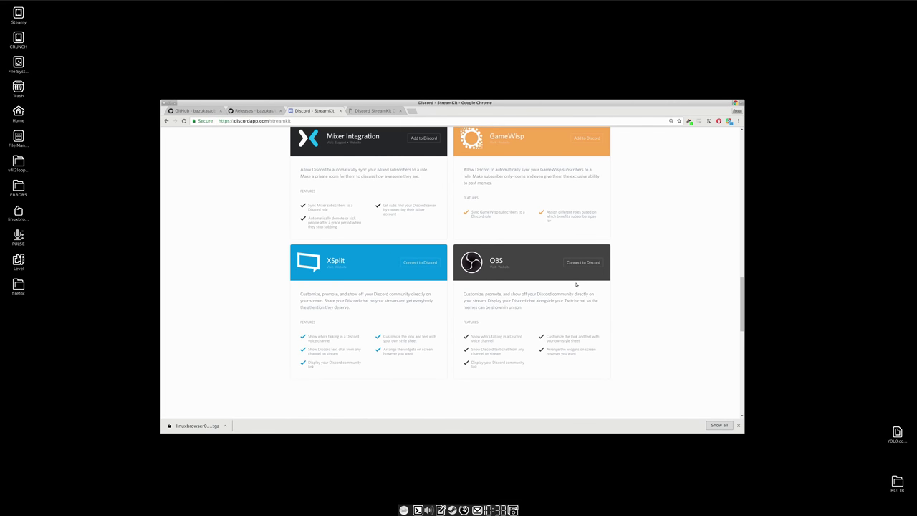
Step: Open StreamKit's OBS overlay configuration and bring up the Chat Widget settings
{"action": "left_click", "coordinate": [582, 262]}
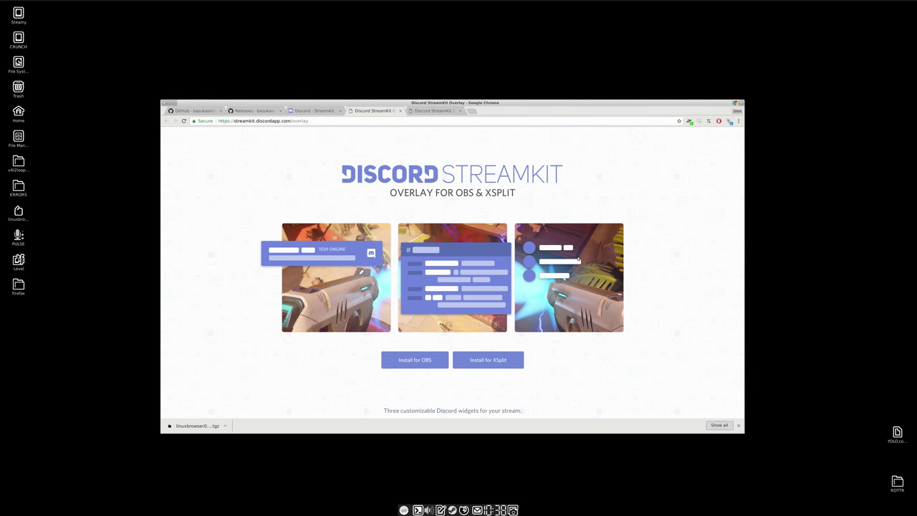
{"action": "left_click", "coordinate": [414, 359]}
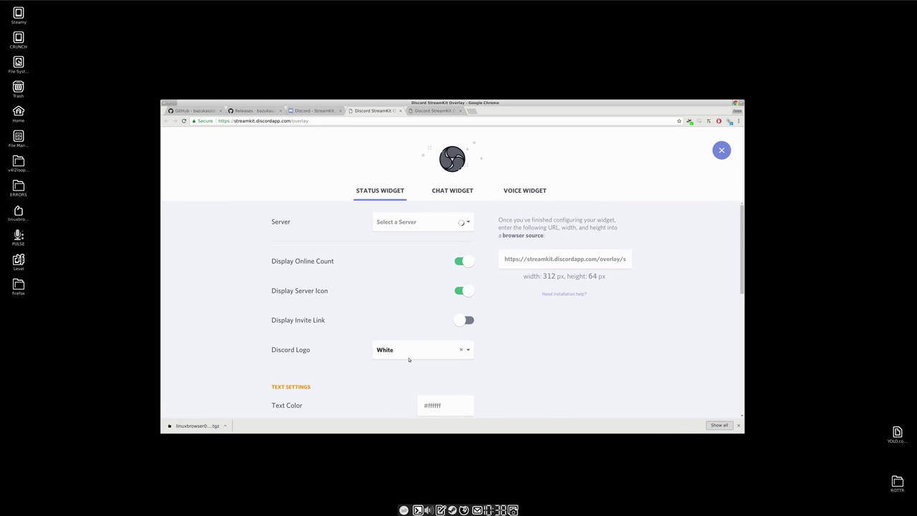
{"action": "left_click", "coordinate": [458, 192]}
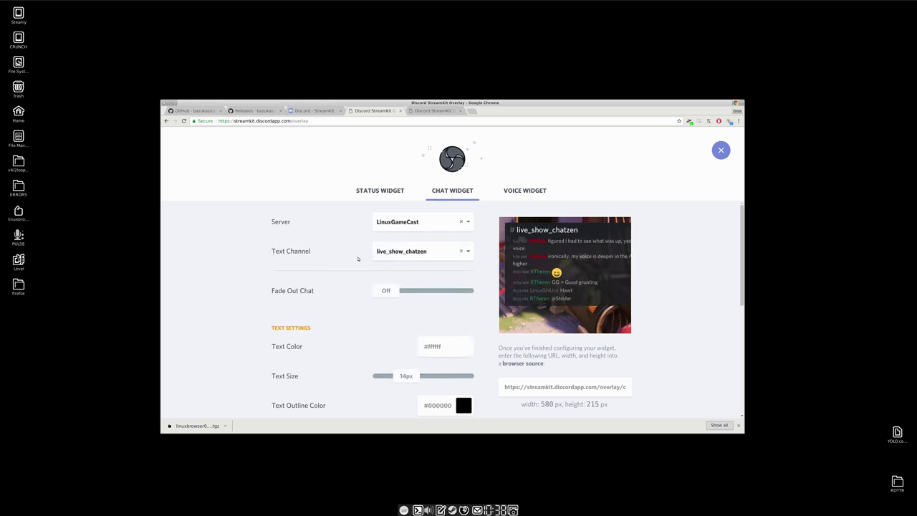
Step: Keep live_show_chatzen as the text channel and select the 580×215 overlay URL for copying
{"action": "left_click", "coordinate": [467, 251]}
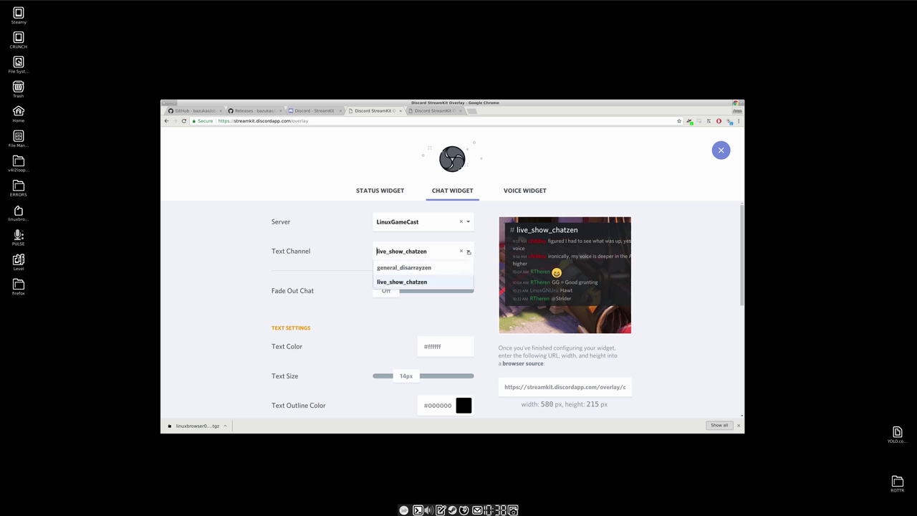
{"action": "left_click", "coordinate": [468, 251]}
{"action": "scroll", "coordinate": [274, 353], "scroll_direction": "down", "scroll_amount": 3}
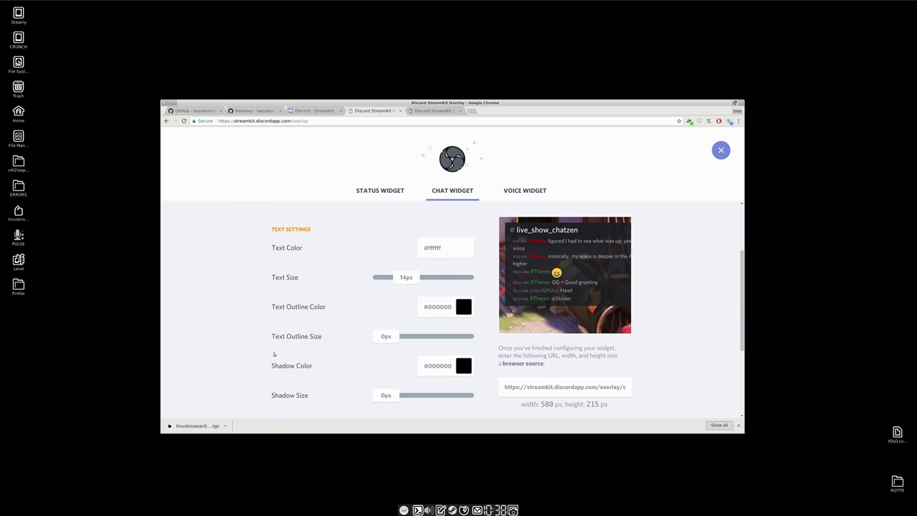
{"action": "left_click", "coordinate": [547, 386]}
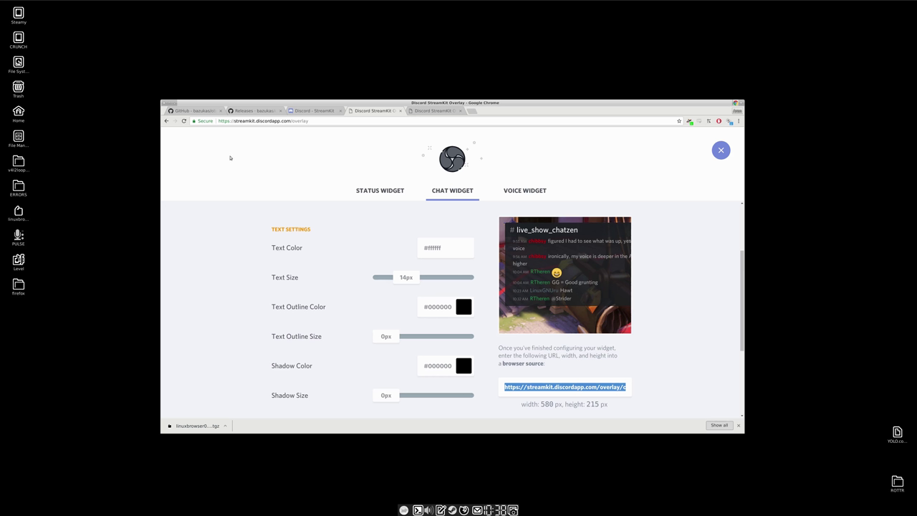
Step: Add a new Linux Browser source with the default name to the OBS scene
{"action": "left_click", "coordinate": [175, 105]}
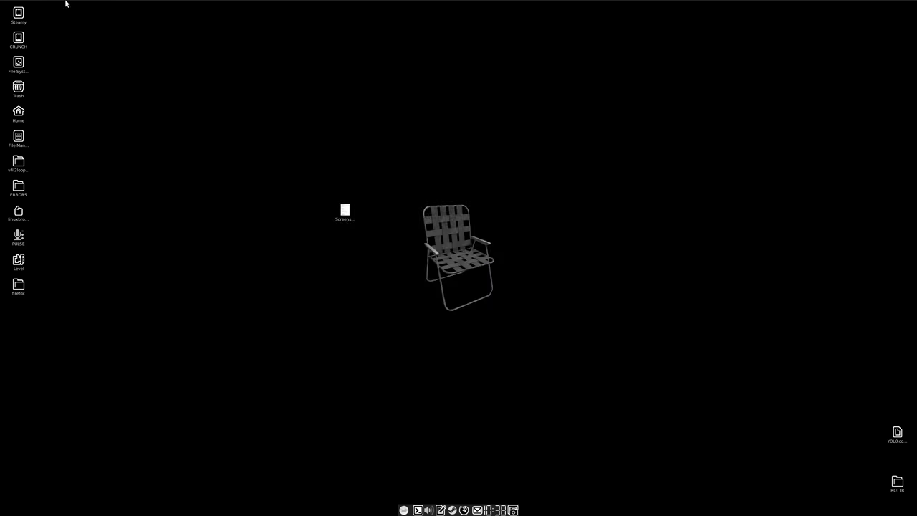
{"action": "left_click", "coordinate": [73, 3]}
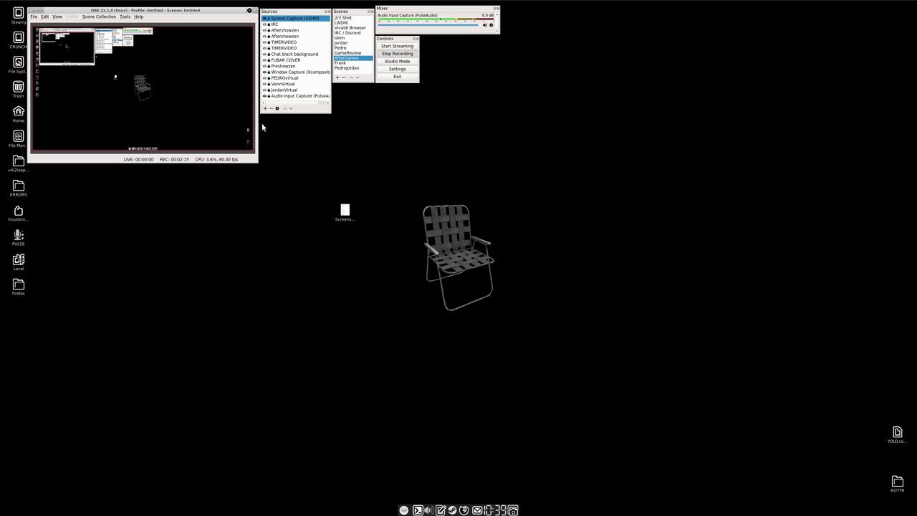
{"action": "left_click", "coordinate": [265, 108]}
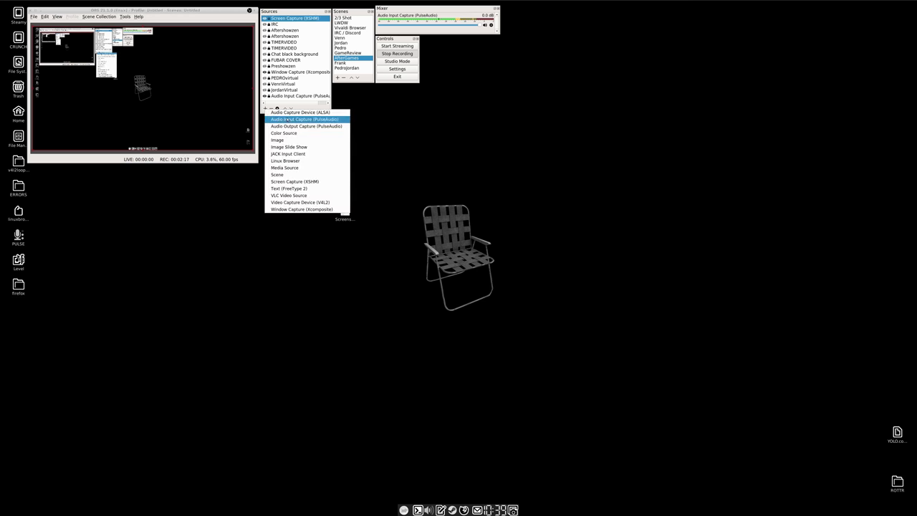
{"action": "left_click", "coordinate": [300, 162]}
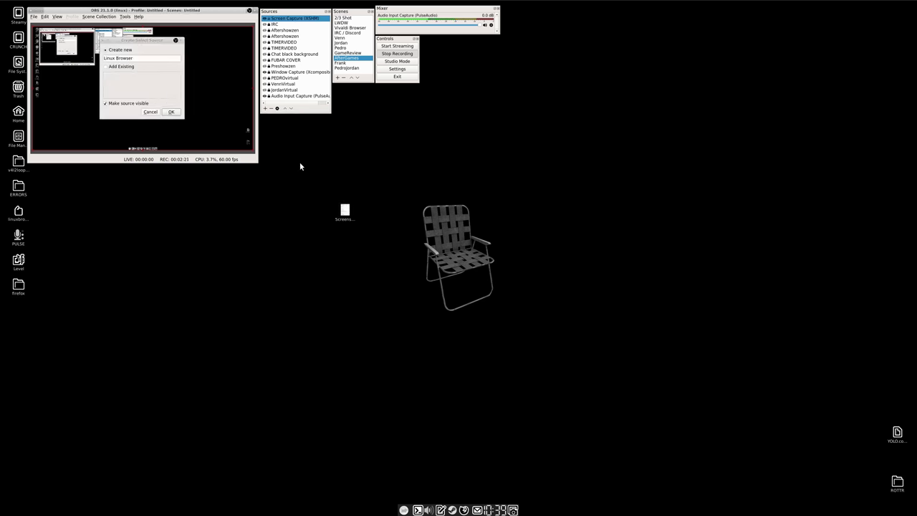
{"action": "left_click", "coordinate": [171, 111]}
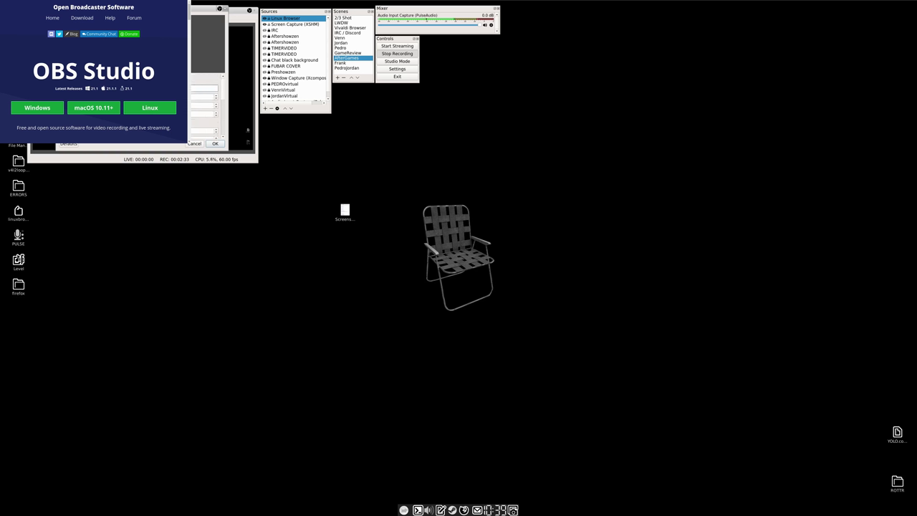
Step: Paste the StreamKit chat overlay URL into the source and size it 580 by 215
{"action": "key", "text": "ctrl+v"}
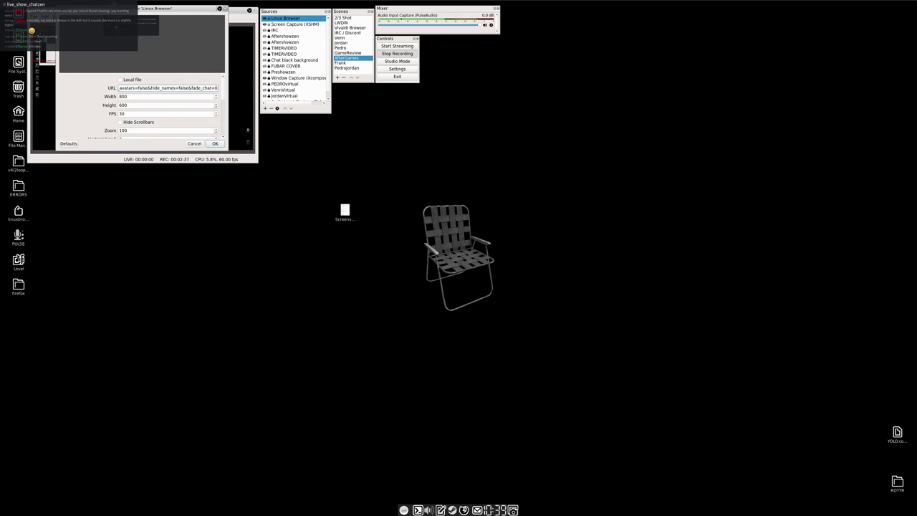
{"action": "left_click", "coordinate": [255, 3]}
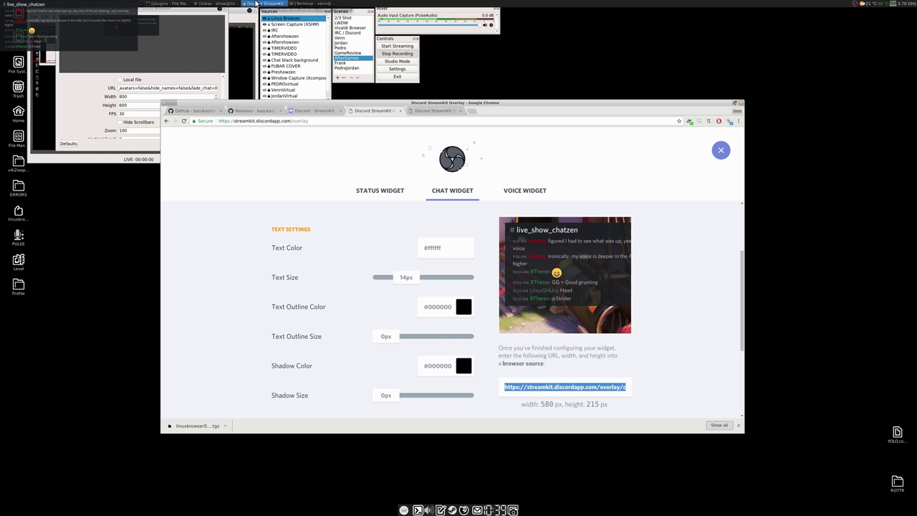
{"action": "left_click", "coordinate": [255, 4]}
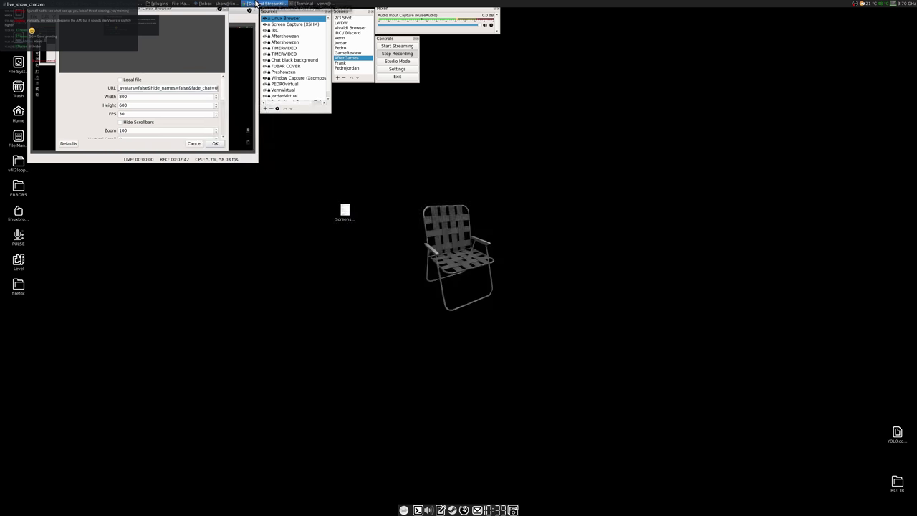
{"action": "double_click", "coordinate": [134, 97]}
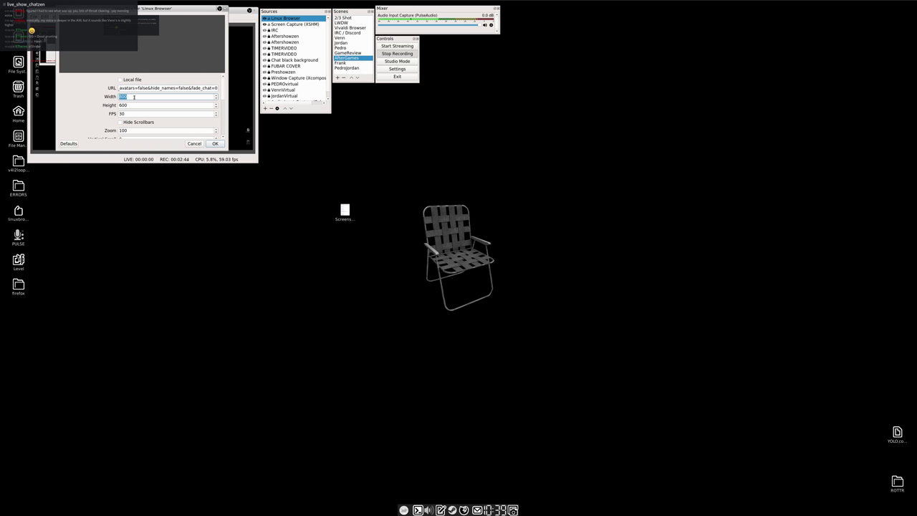
{"action": "type", "text": "580"}
{"action": "key", "text": "Tab"}
{"action": "type", "text": "215"}
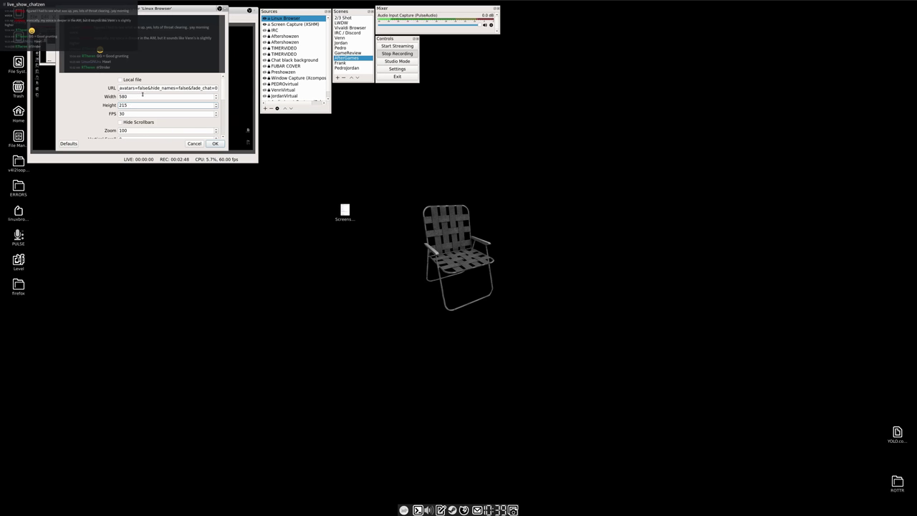
Step: Confirm the browser source, drag the chat overlay over the chair, and switch to the Venn scene
{"action": "left_click", "coordinate": [214, 144]}
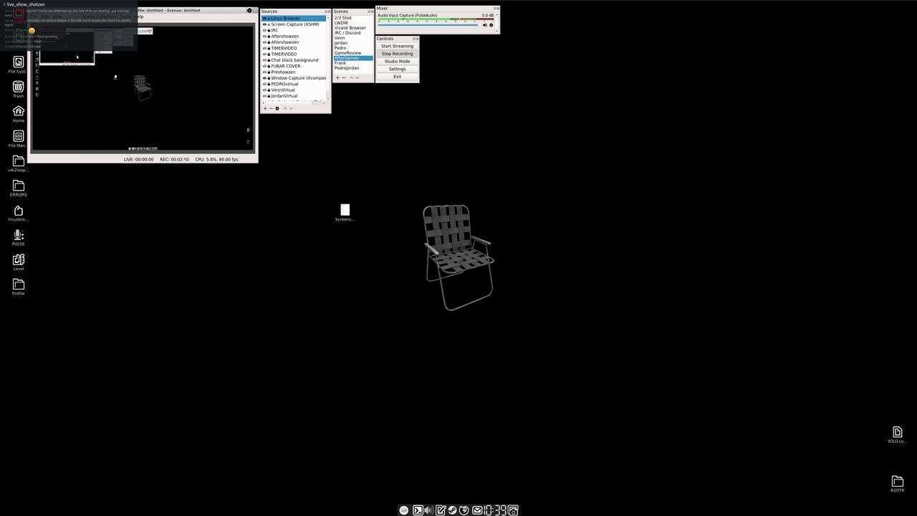
{"action": "left_click_drag", "start_coordinate": [77, 51], "coordinate": [170, 93]}
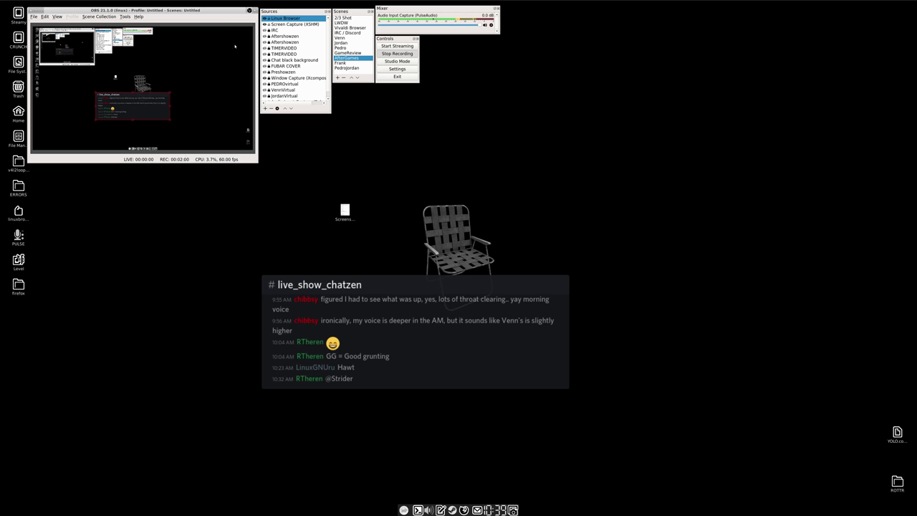
{"action": "right_click", "coordinate": [284, 18]}
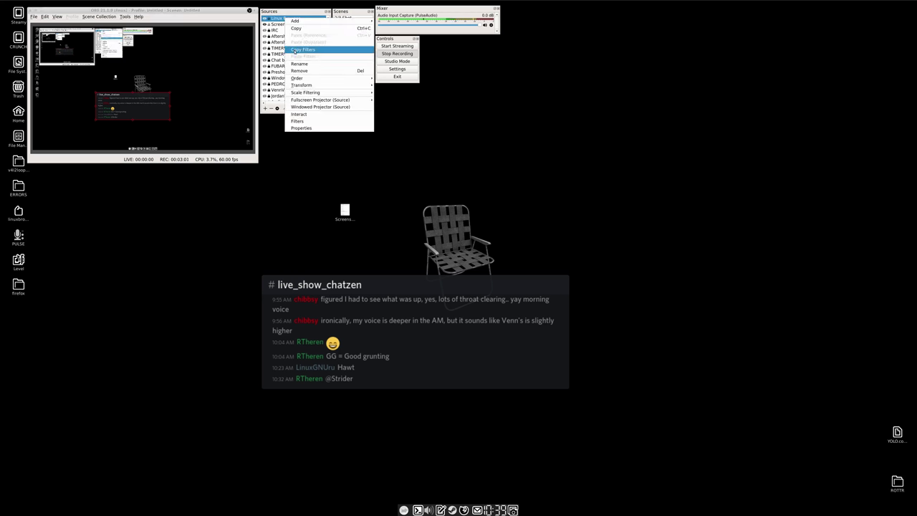
{"action": "left_click", "coordinate": [302, 29]}
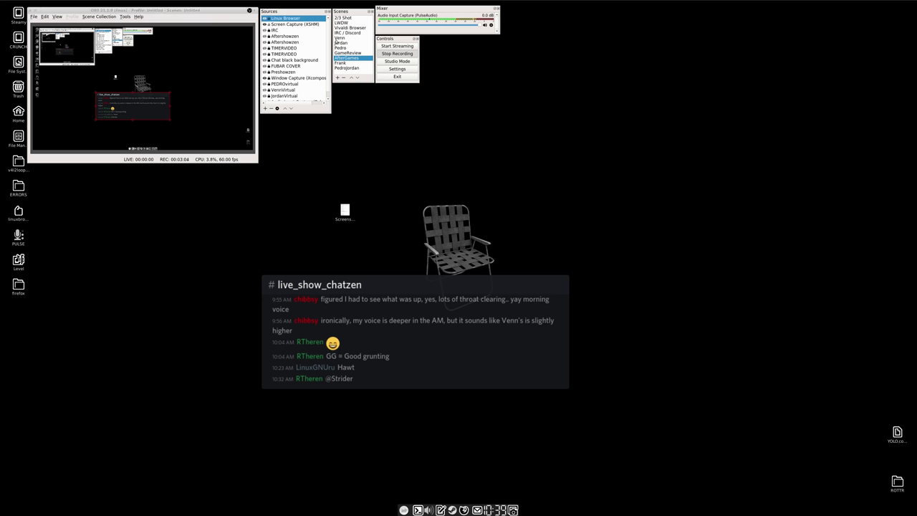